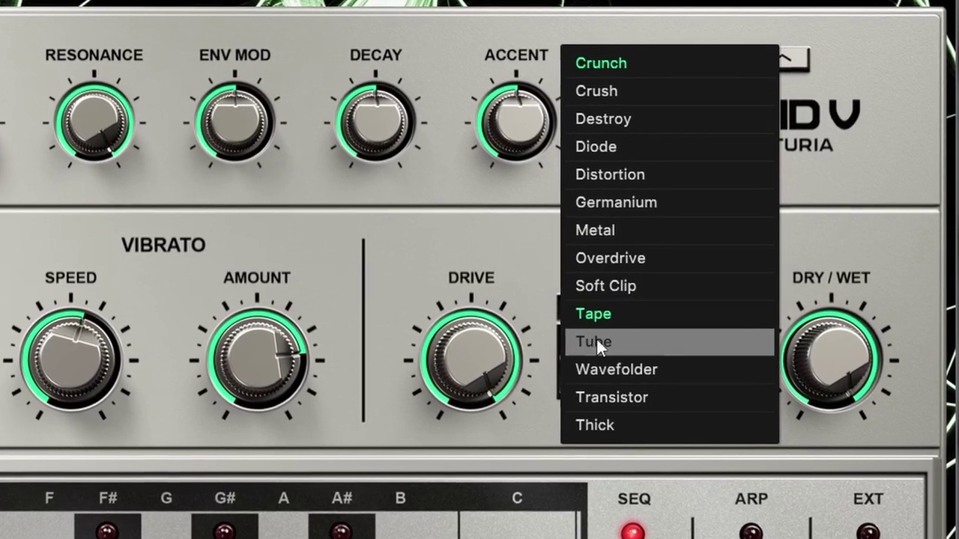
# - Set the distortion algorithm to Tube, then advance three algorithms further through the list
pyautogui.click(594, 342)
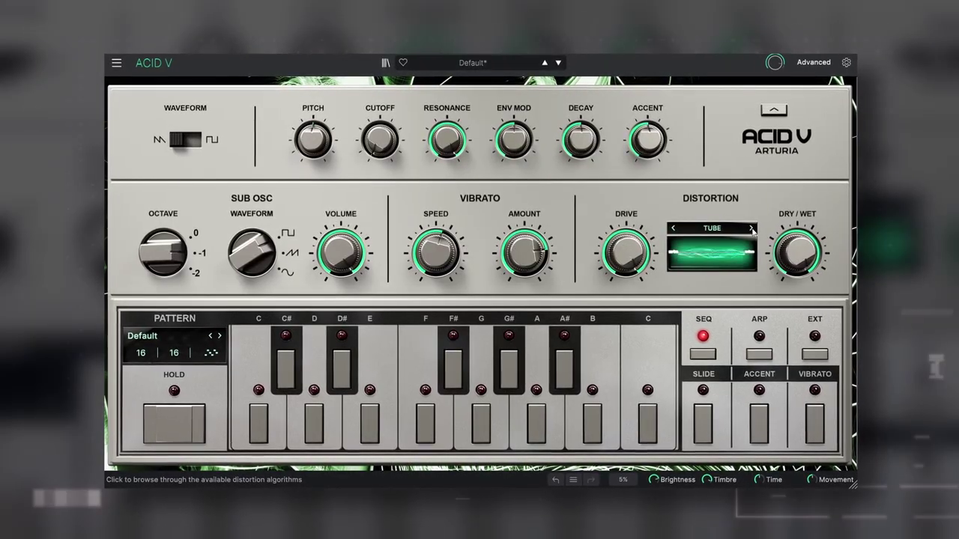
pyautogui.click(753, 229)
pyautogui.click(752, 229)
pyautogui.click(752, 229)
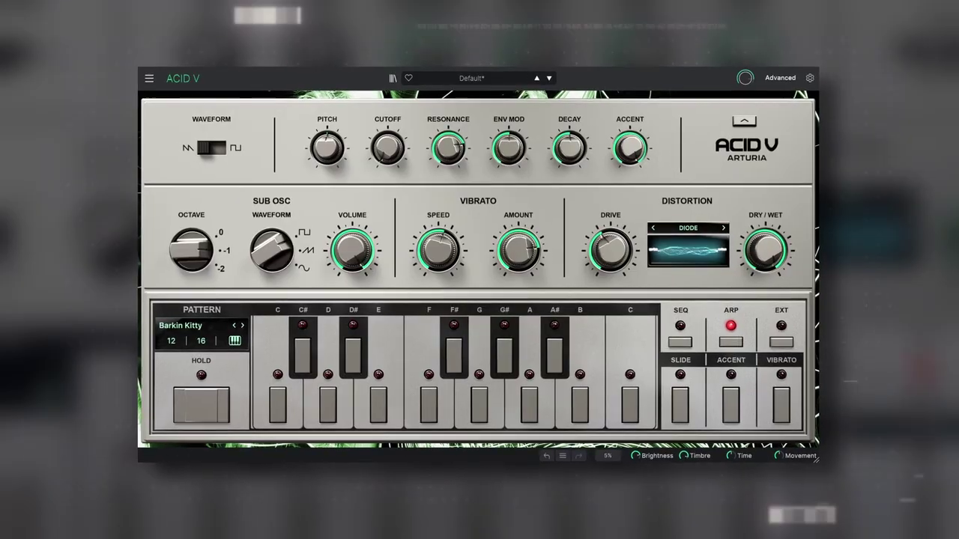
# - Switch the pattern section to external (EXT) mode and engage the Slide override
pyautogui.click(794, 345)
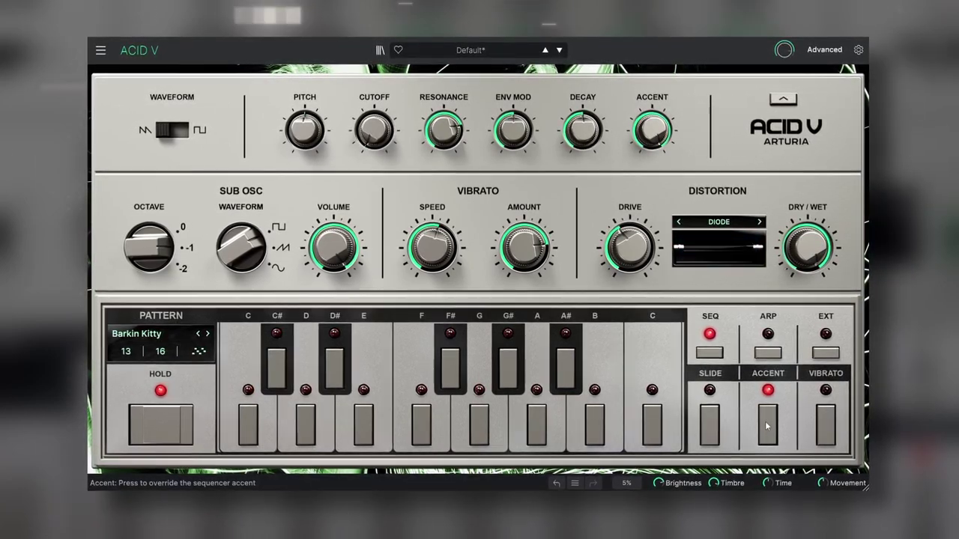
pyautogui.click(718, 422)
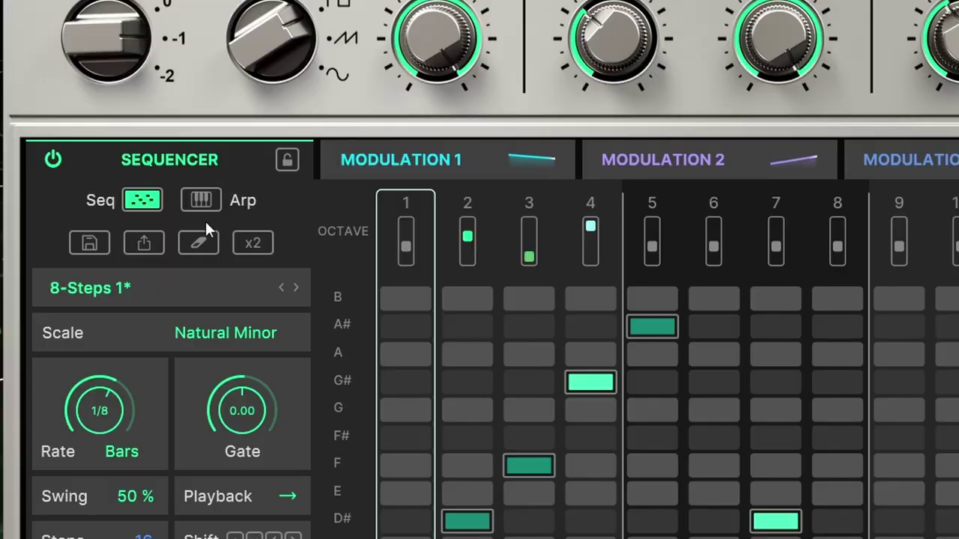
# - Switch the sequencer to Arp mode and toggle vibrato on step 3
pyautogui.click(205, 202)
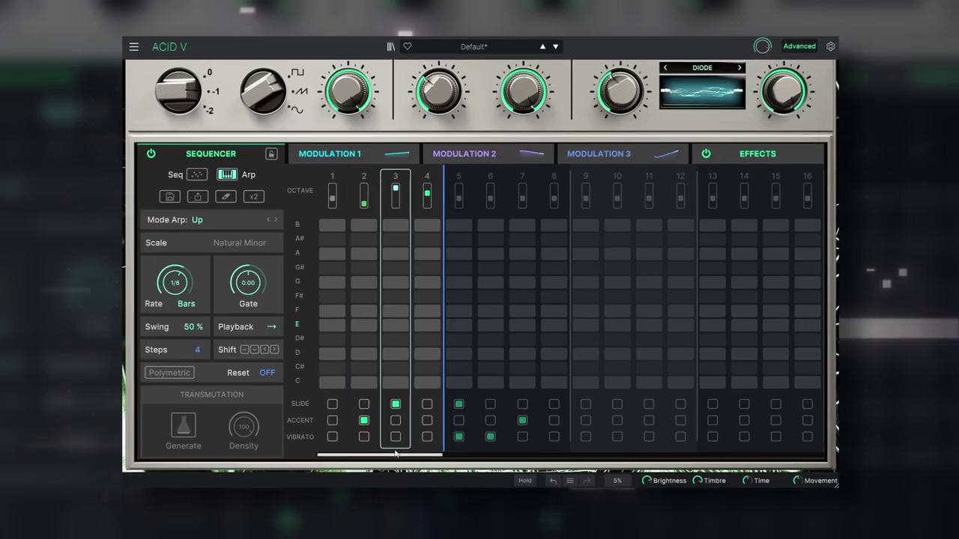
pyautogui.click(394, 438)
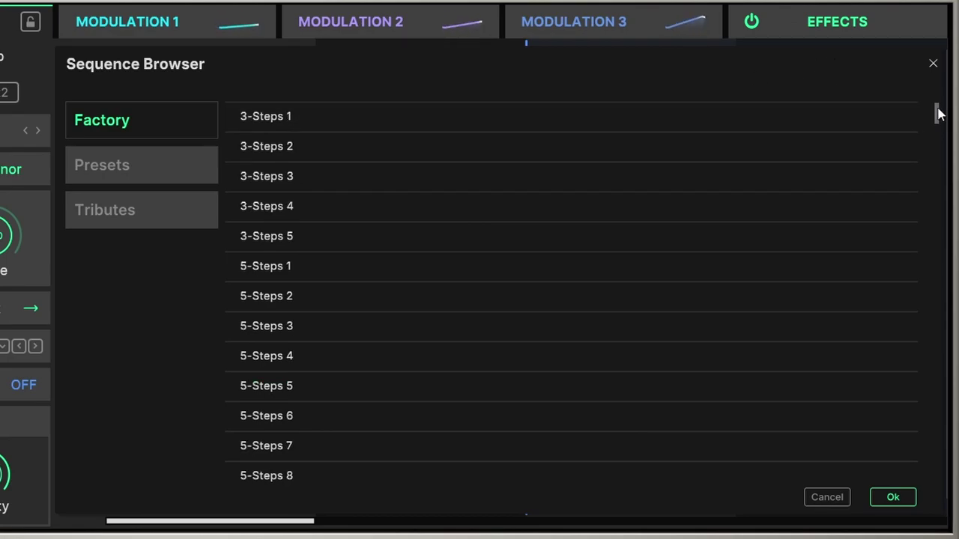
# - Show the Presets category in the Sequence Browser
pyautogui.click(159, 166)
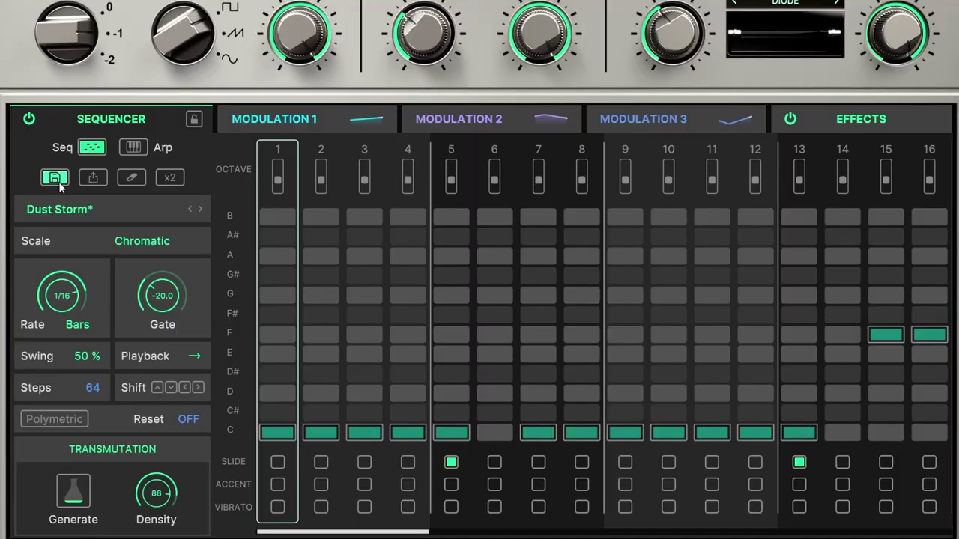
# - Save the Dust Storm sequence as "User Sequence" and export the sequence out of the sequencer
pyautogui.click(57, 180)
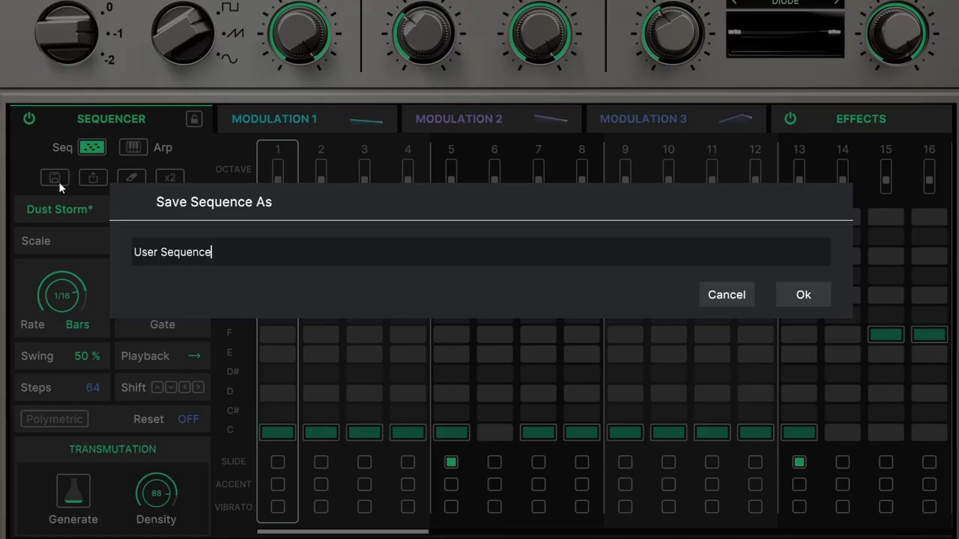
pyautogui.press('Return')
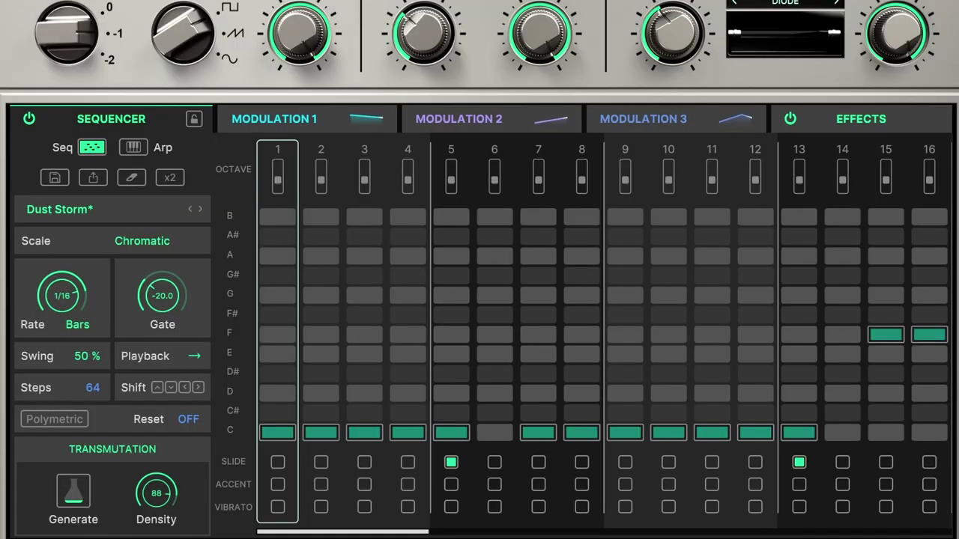
pyautogui.moveTo(93, 178); pyautogui.dragTo(396, 214)
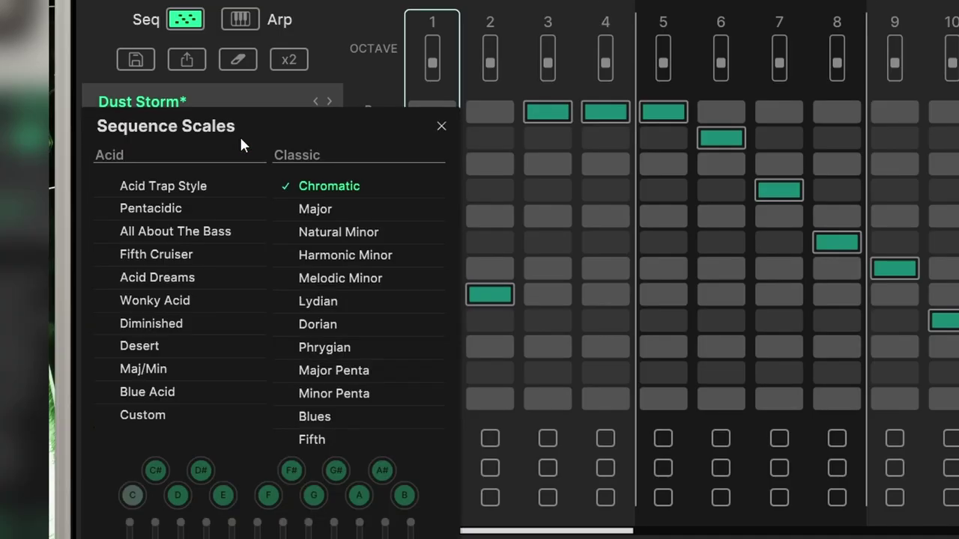
# - Try the Harmonic Minor scale on the sequence, then set the scale to Natural Minor
pyautogui.click(345, 255)
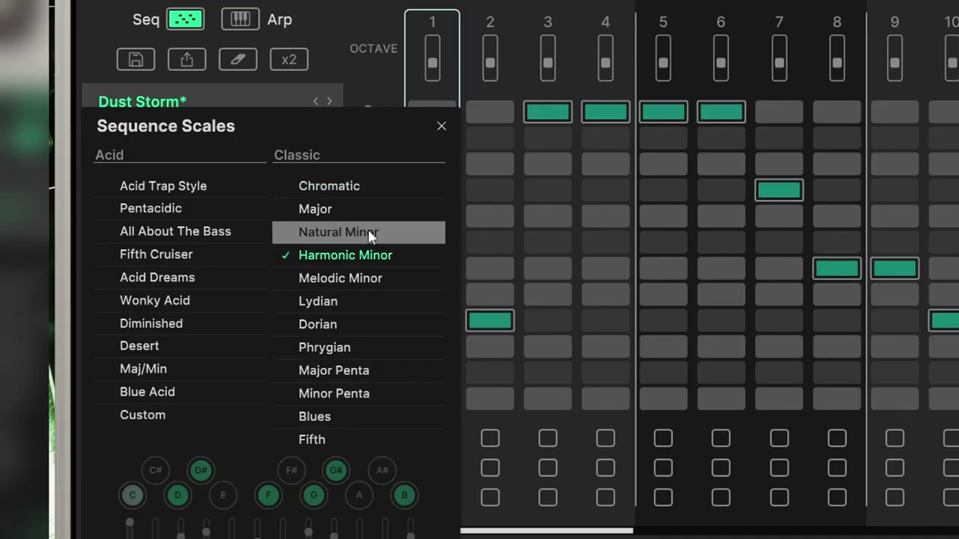
pyautogui.click(411, 233)
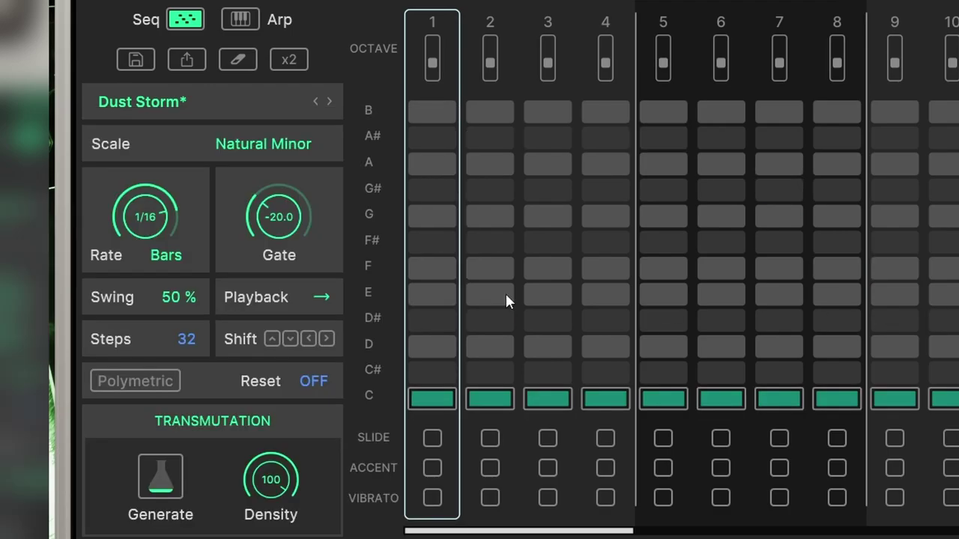
# - Place step 2's note on the E row, then move it to the G row and on to F
pyautogui.click(496, 291)
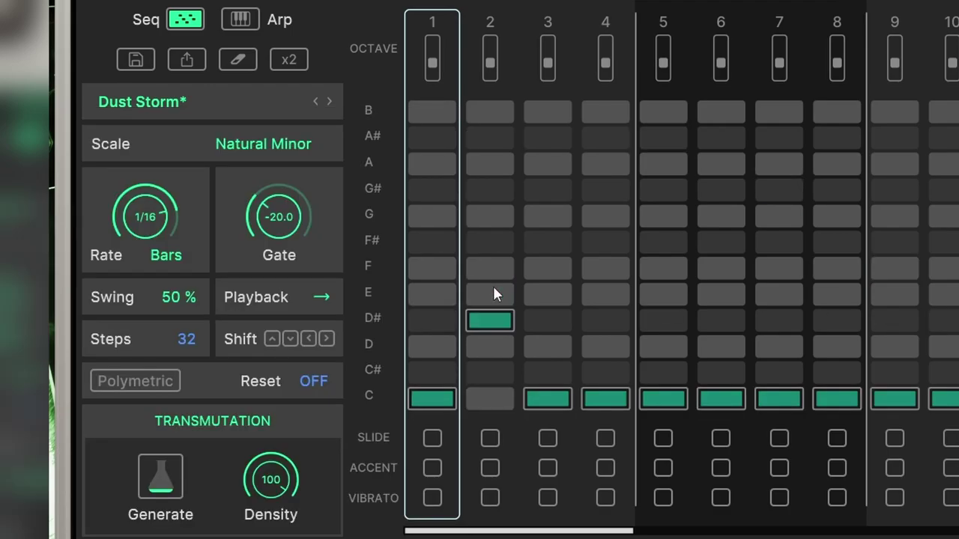
pyautogui.click(498, 222)
pyautogui.click(499, 272)
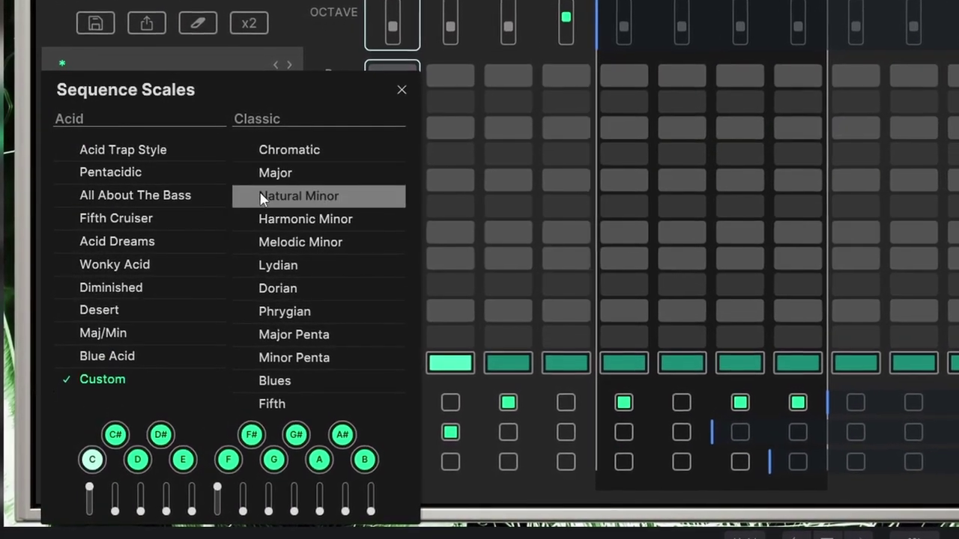
# - Change the sequence scale to Natural Minor, then Pentacidic, and finally choose Custom
pyautogui.click(263, 195)
pyautogui.click(133, 175)
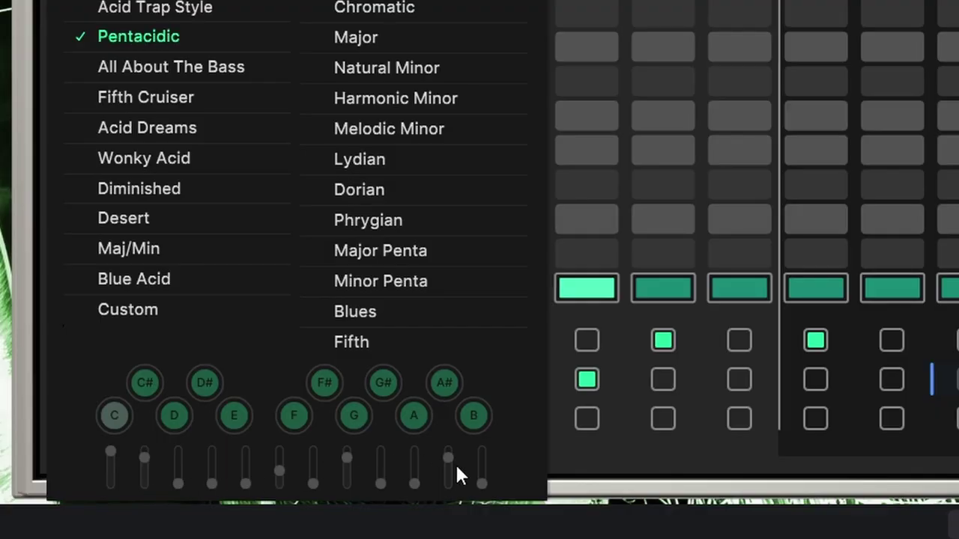
pyautogui.click(179, 311)
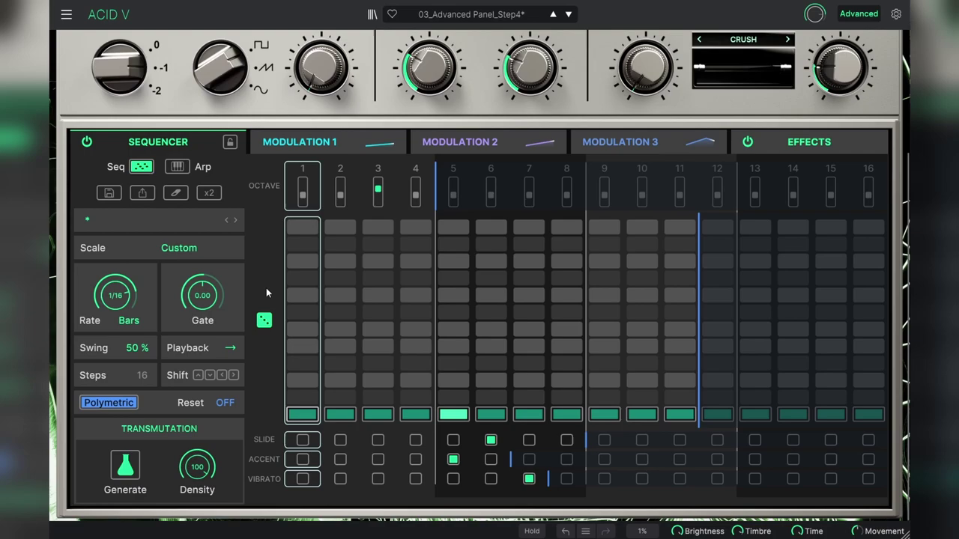
# - Randomise the sequence notes several times to produce new note patterns
pyautogui.moveTo(261, 322)
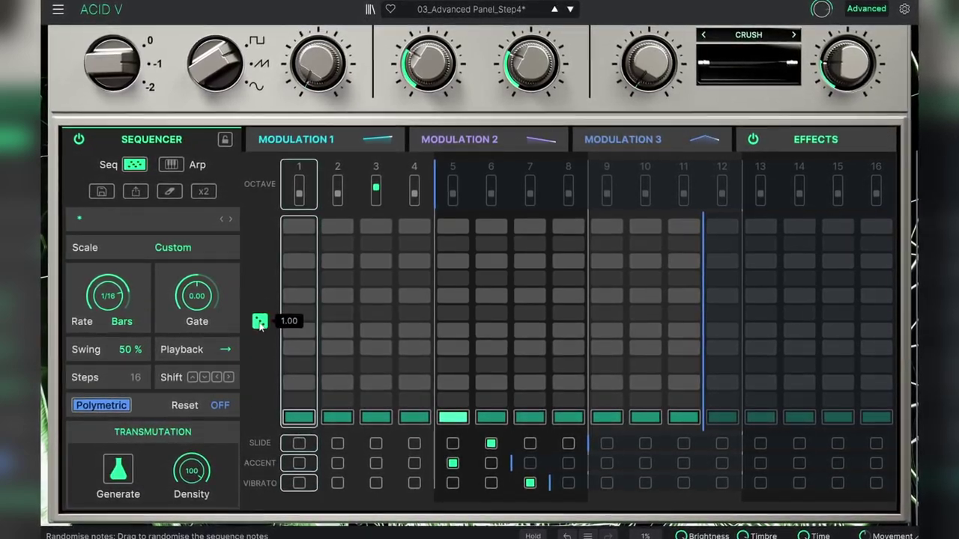
pyautogui.moveTo(258, 327); pyautogui.dragTo(253, 308)
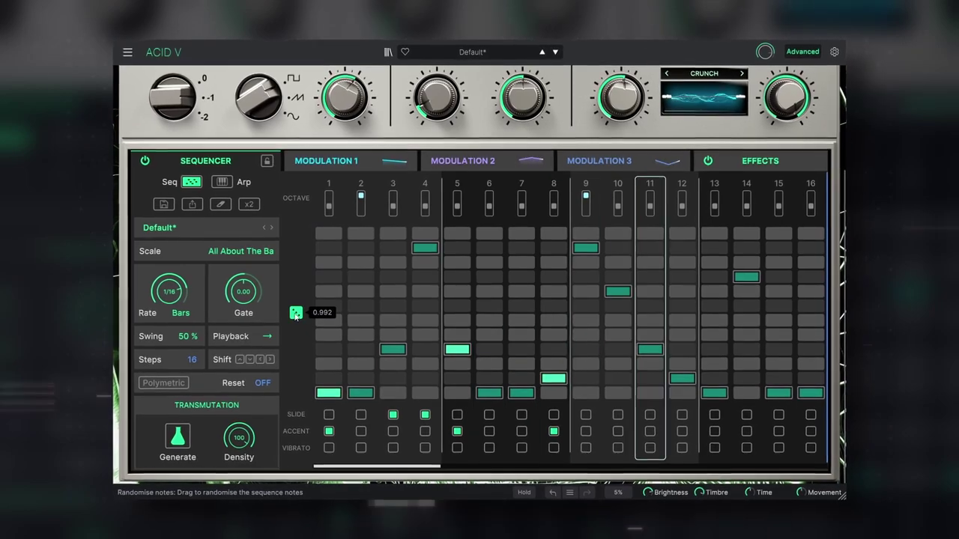
pyautogui.click(296, 313)
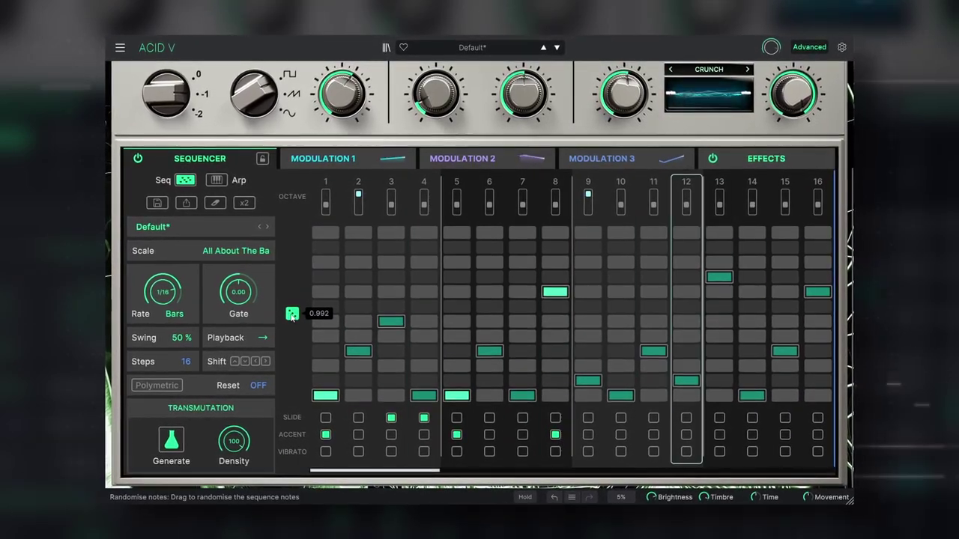
pyautogui.click(290, 314)
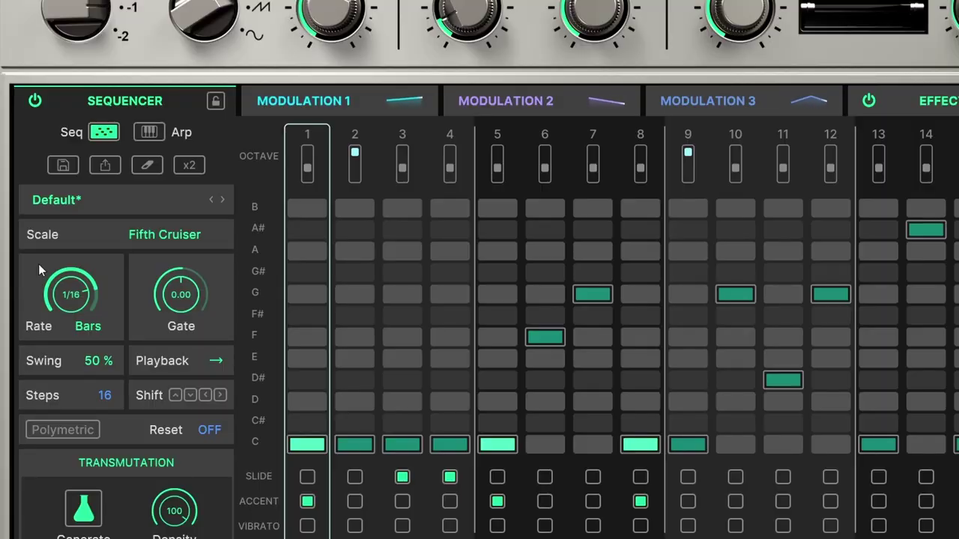
# - Slow the sequencer rate to 1/4, then return it to 1/16
pyautogui.moveTo(61, 296); pyautogui.dragTo(61, 326)
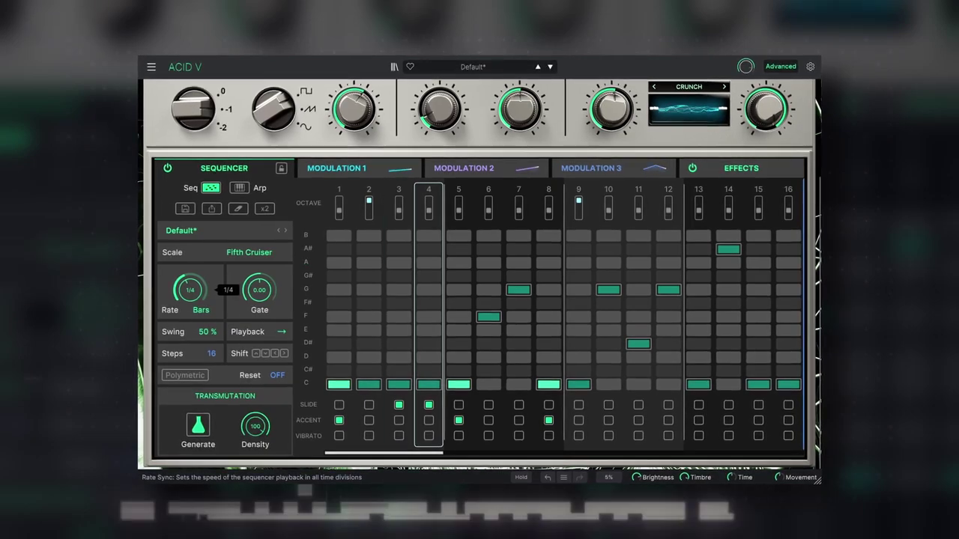
pyautogui.moveTo(189, 290); pyautogui.dragTo(188, 260)
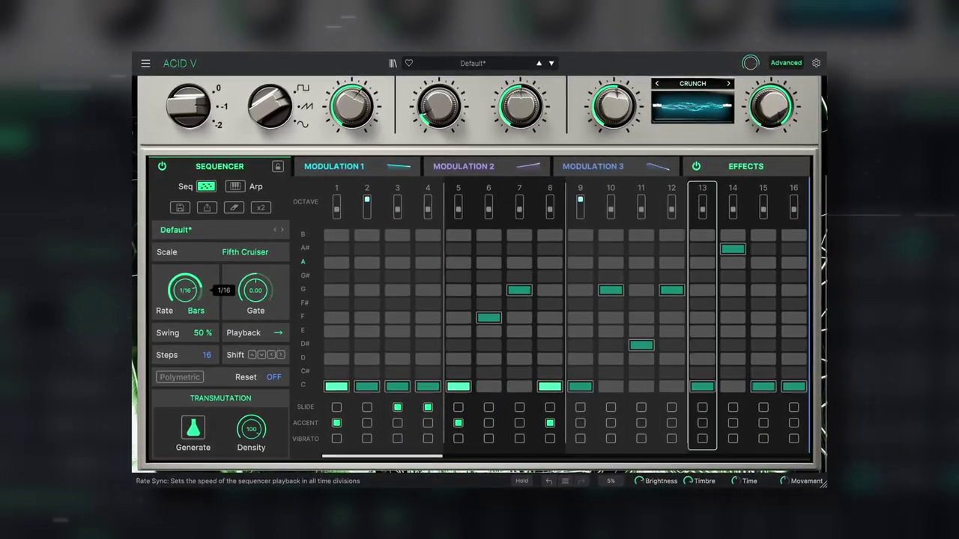
# - Raise the gate to 50%, bring it back to 6.00, and increase the swing
pyautogui.moveTo(255, 290); pyautogui.dragTo(254, 224)
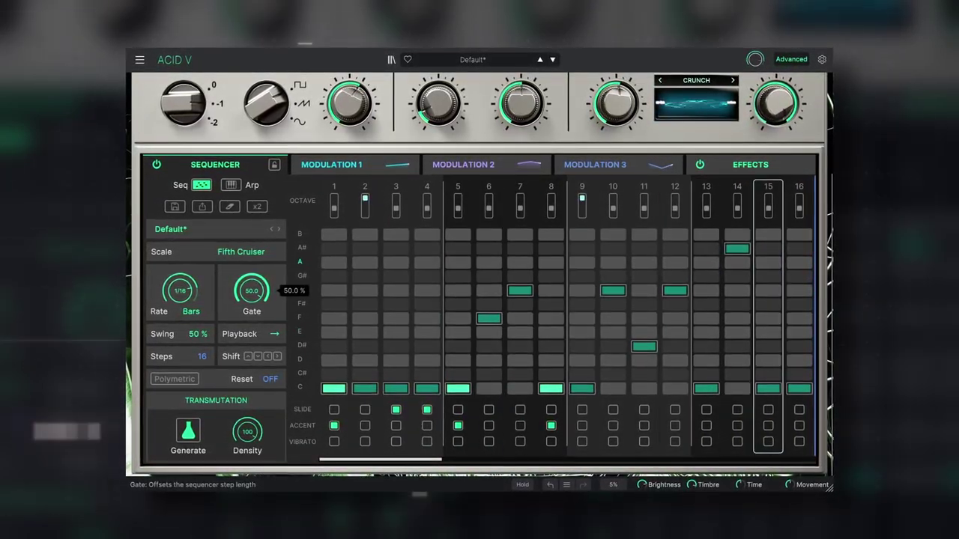
pyautogui.moveTo(249, 291)
pyautogui.mouseDown()
pyautogui.moveTo(248, 356)
pyautogui.moveTo(249, 304)
pyautogui.mouseUp()
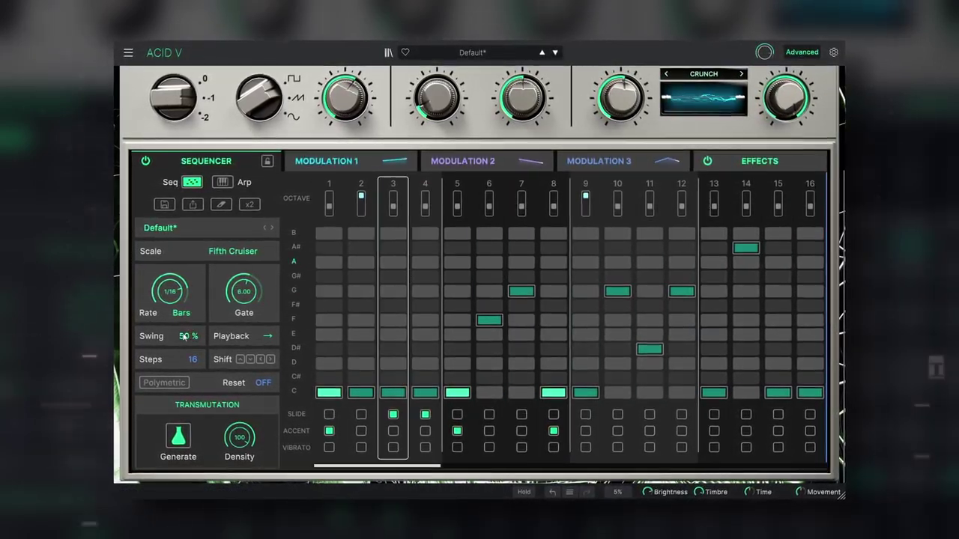
pyautogui.moveTo(189, 336); pyautogui.dragTo(190, 265)
# - Set the sequence playback direction to Forward Backward, then to Random
pyautogui.click(266, 337)
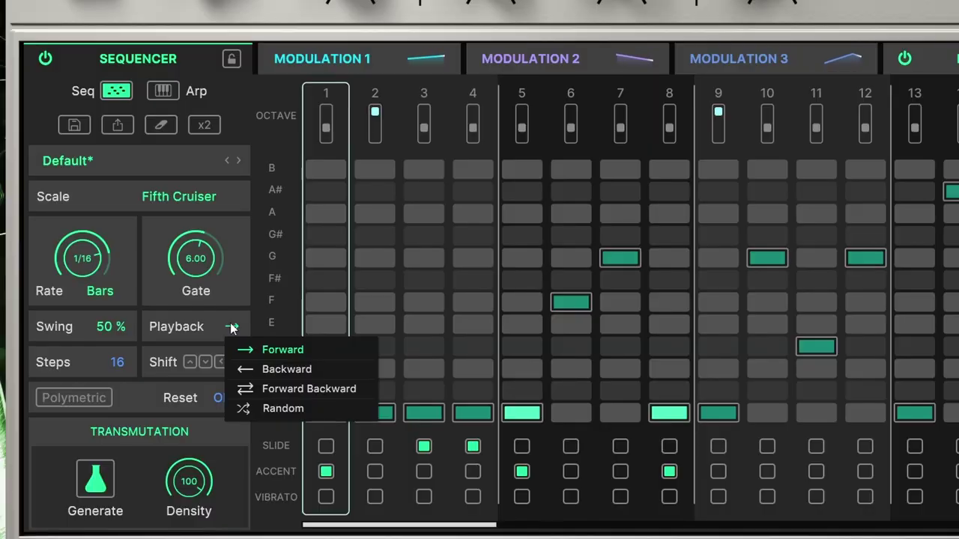
pyautogui.click(300, 389)
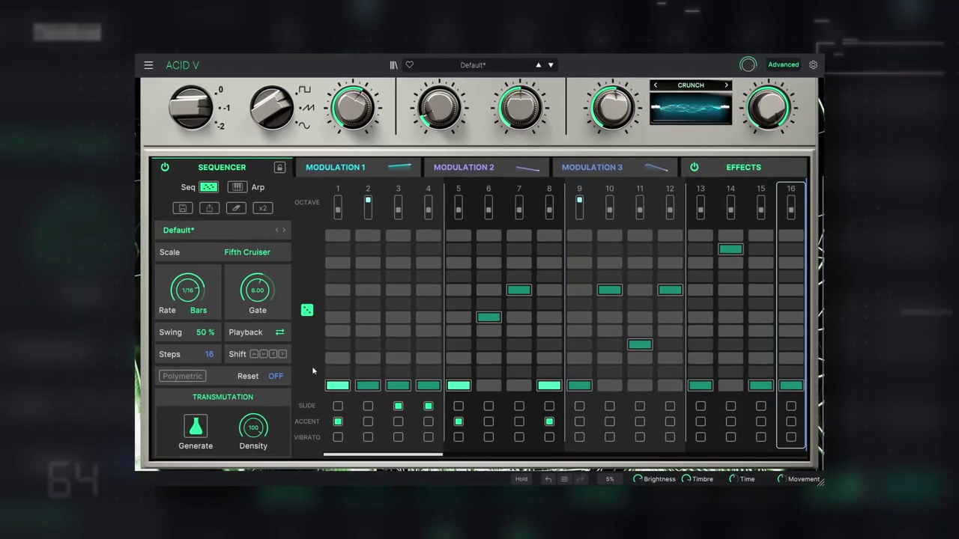
pyautogui.click(278, 334)
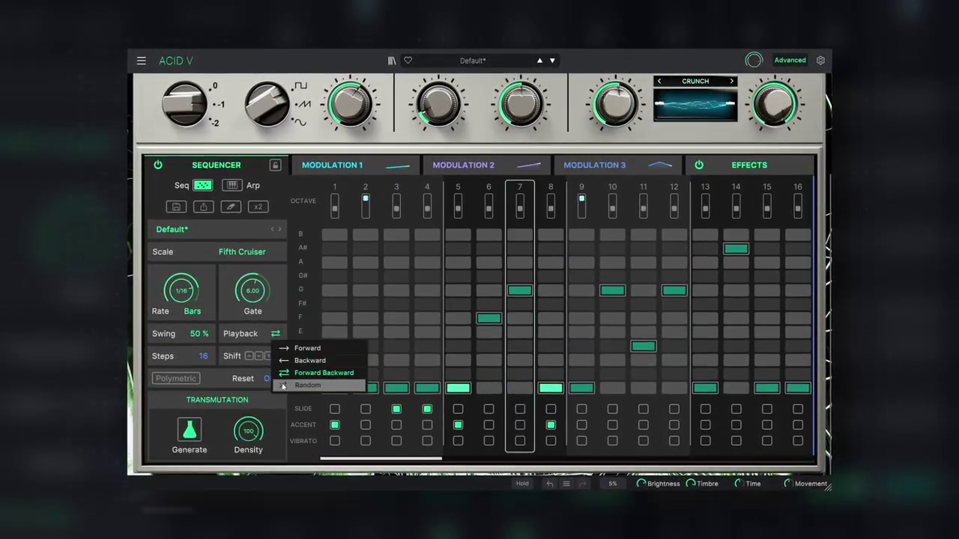
pyautogui.click(308, 384)
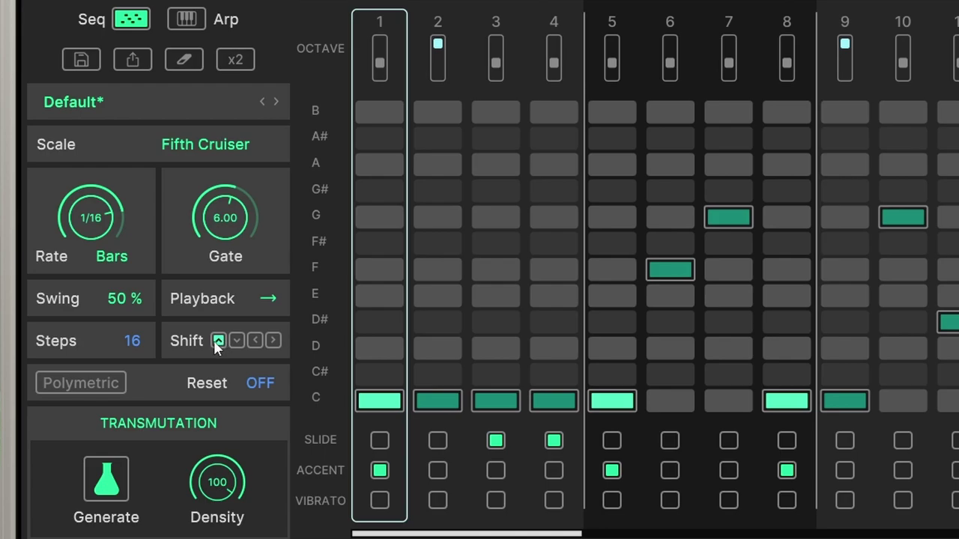
# - Shift the whole sequence up one note, then back down
pyautogui.click(217, 341)
pyautogui.click(237, 341)
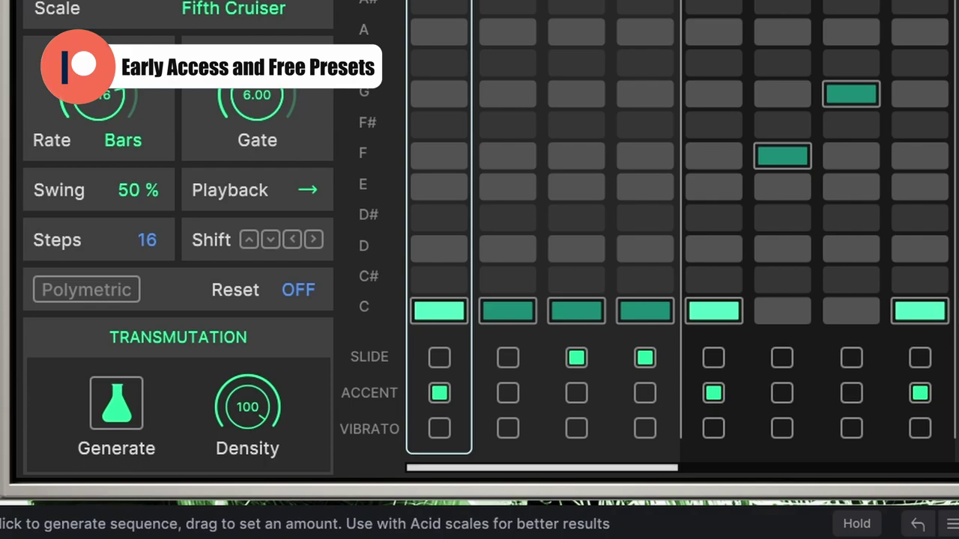
# - Generate a new sequence with Transmutation and adjust its note density to 30%
pyautogui.click(116, 403)
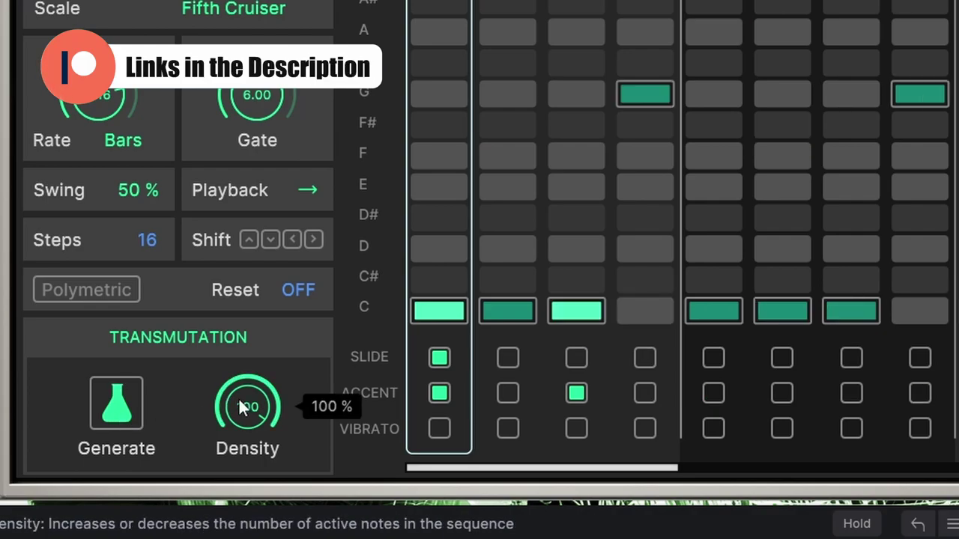
pyautogui.moveTo(238, 397); pyautogui.dragTo(239, 453)
pyautogui.moveTo(248, 407); pyautogui.dragTo(248, 348)
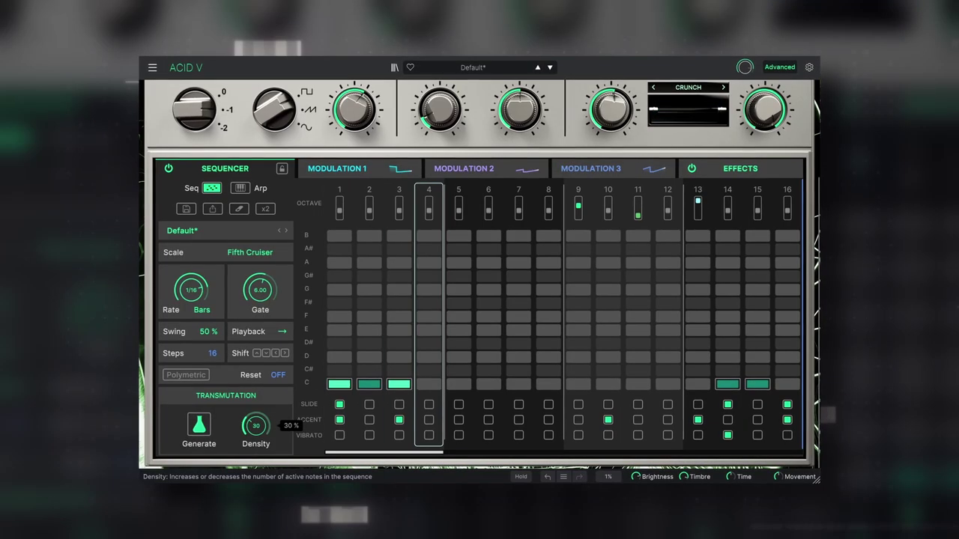
# - Lower the Transmutation density further and generate another sequence
pyautogui.moveTo(254, 427); pyautogui.dragTo(253, 445)
pyautogui.click(190, 432)
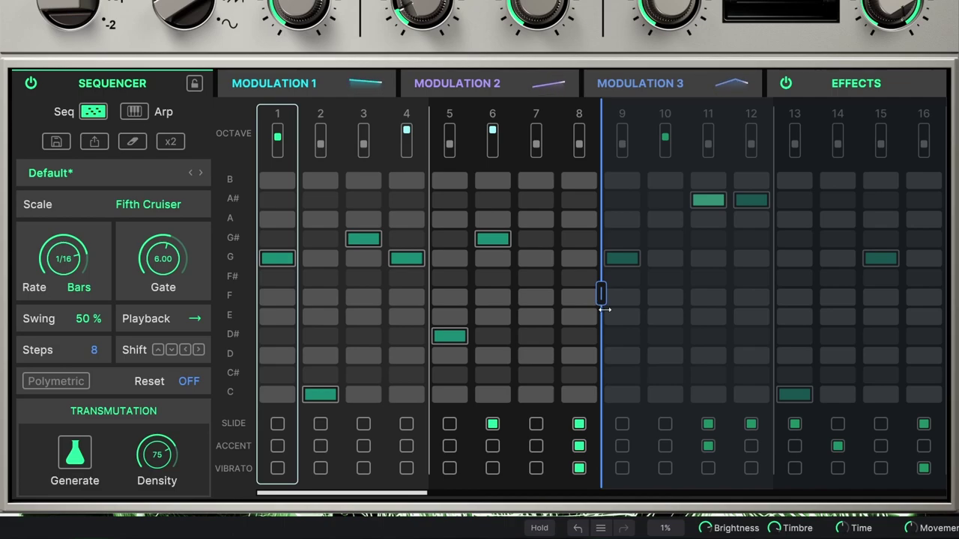
# - Turn on Polymetric mode and shorten the note track to 14 steps
pyautogui.click(67, 388)
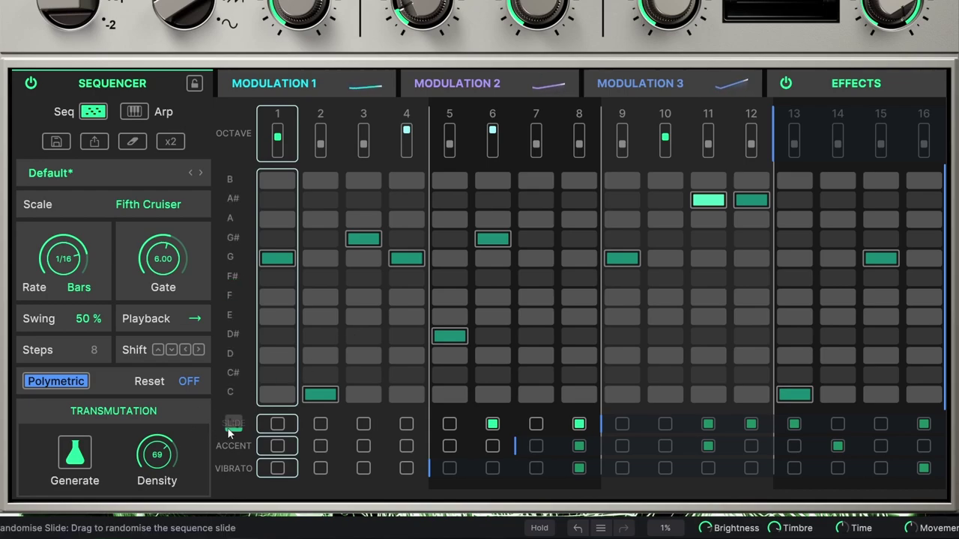
pyautogui.moveTo(945, 287); pyautogui.dragTo(859, 287)
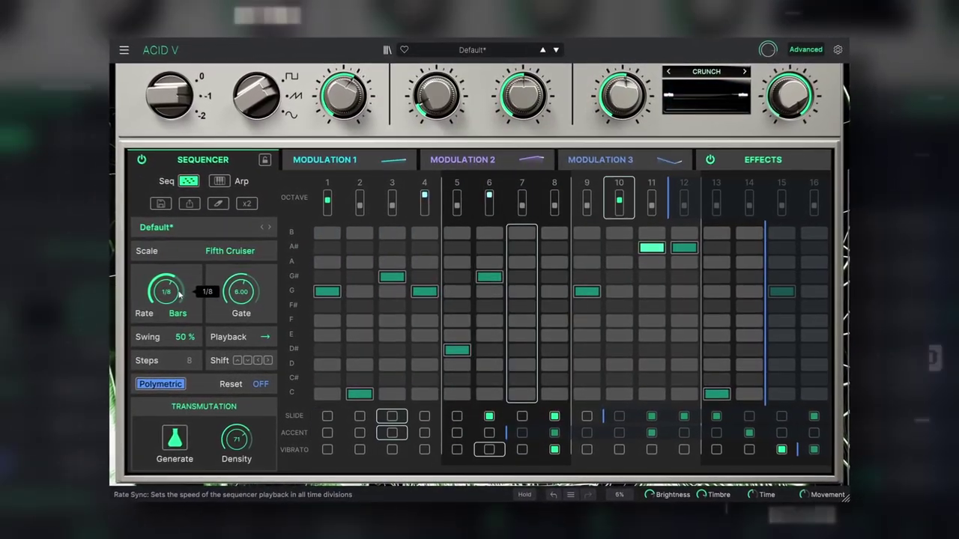
# - Set the sequencer rate to 1/16
pyautogui.scroll(-1, 174, 295)
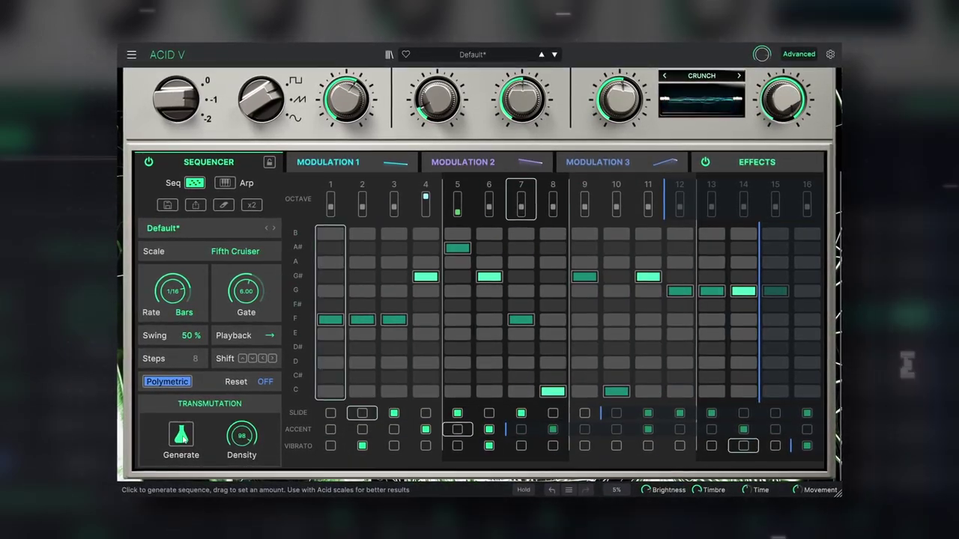
# - Generate two new polymetric sequences with Transmutation
pyautogui.click(183, 440)
pyautogui.click(184, 440)
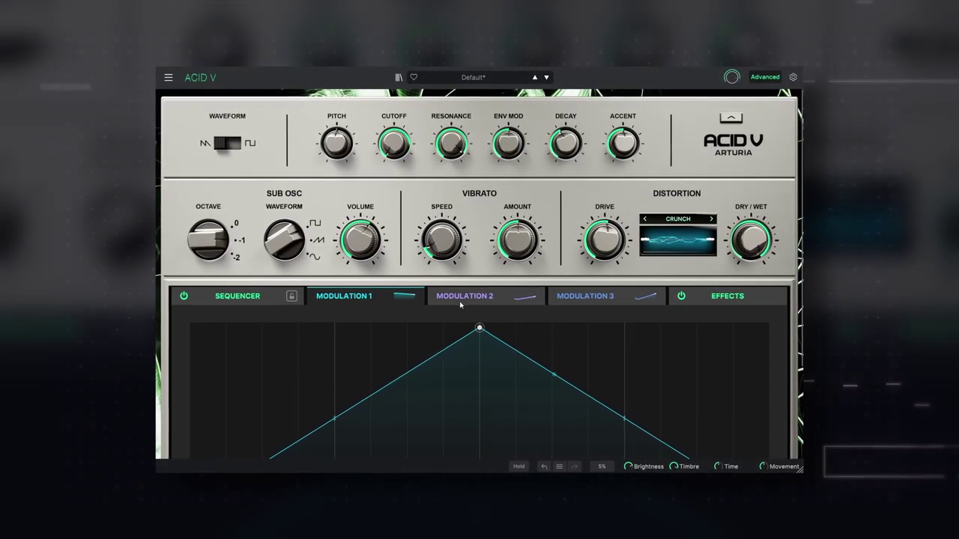
# - Assign Modulation 2 to the distortion Drive knob
pyautogui.moveTo(528, 298); pyautogui.dragTo(609, 258)
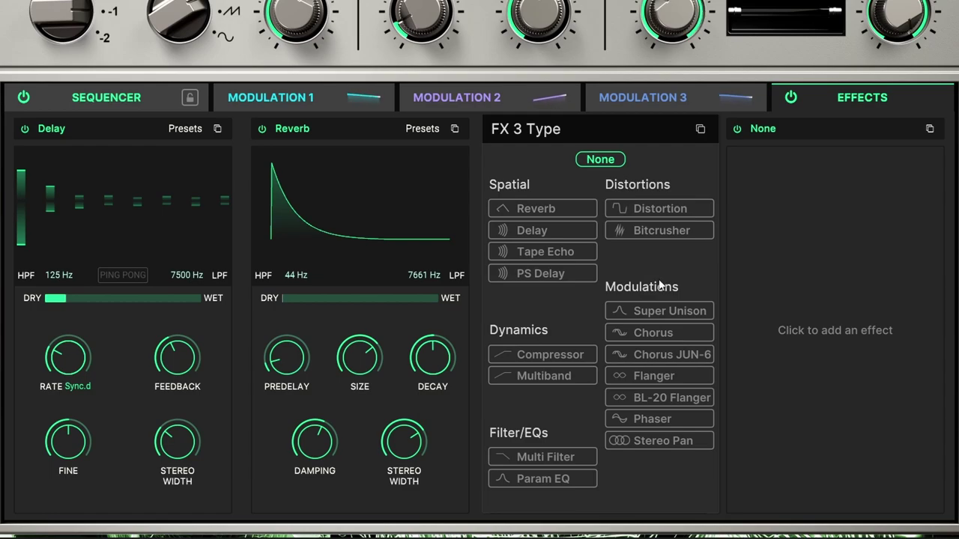
# - Add Super Unison in the third effect slot, adjust its dry/wet mix and lower its detune
pyautogui.click(661, 311)
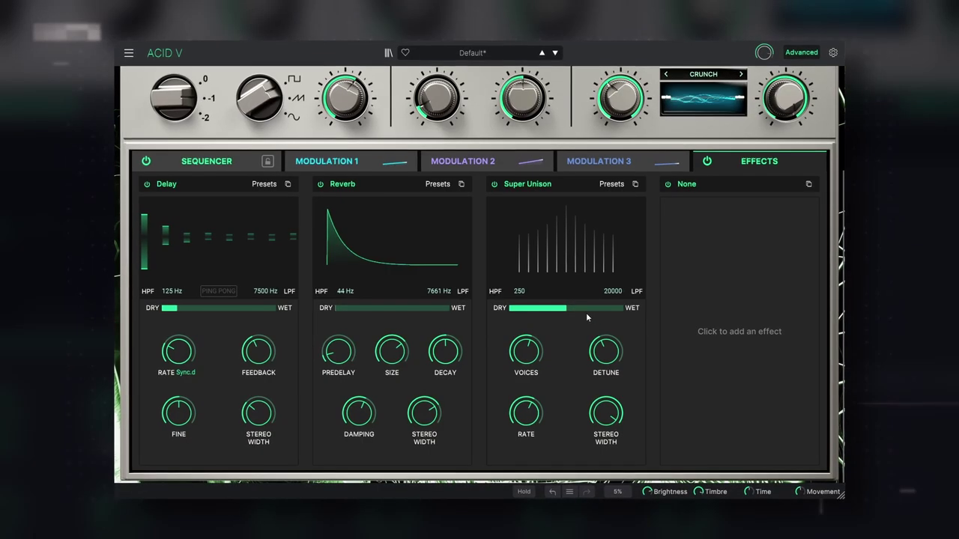
pyautogui.moveTo(624, 309); pyautogui.dragTo(570, 309)
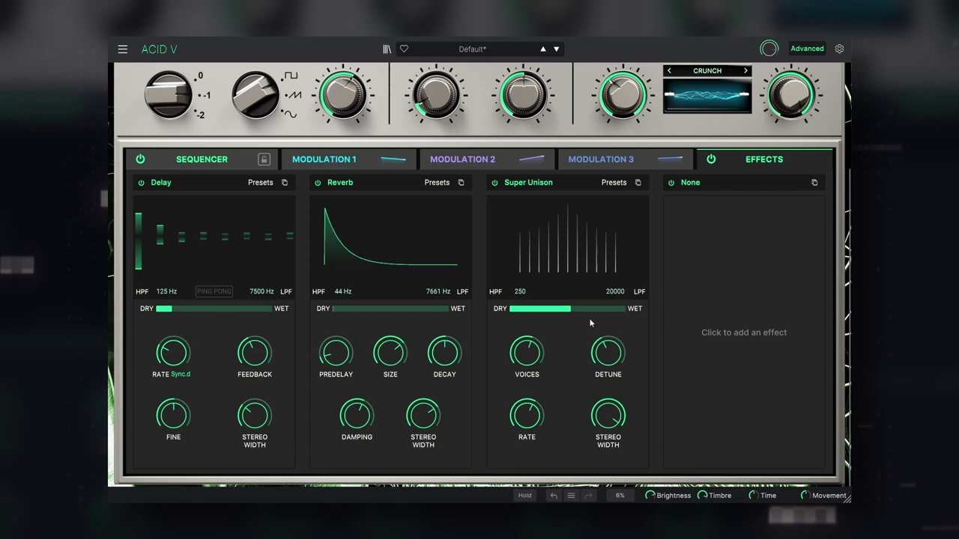
pyautogui.moveTo(606, 352); pyautogui.dragTo(609, 407)
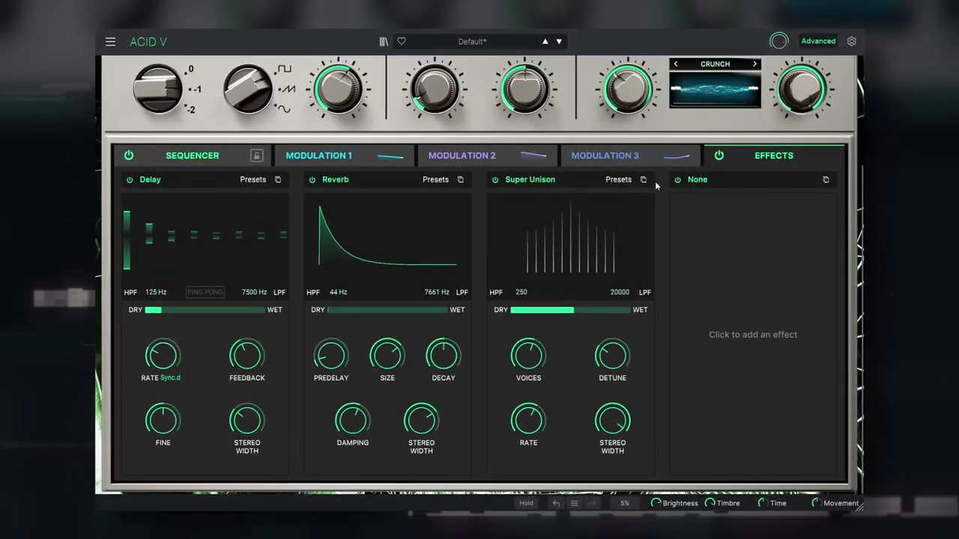
# - Assign Modulation 3 to the Super Unison dry/wet mix and open the Modulation 3 curve
pyautogui.moveTo(674, 157)
pyautogui.mouseDown()
pyautogui.moveTo(619, 355)
pyautogui.moveTo(591, 307)
pyautogui.moveTo(578, 310)
pyautogui.mouseUp()
pyautogui.click(663, 152)
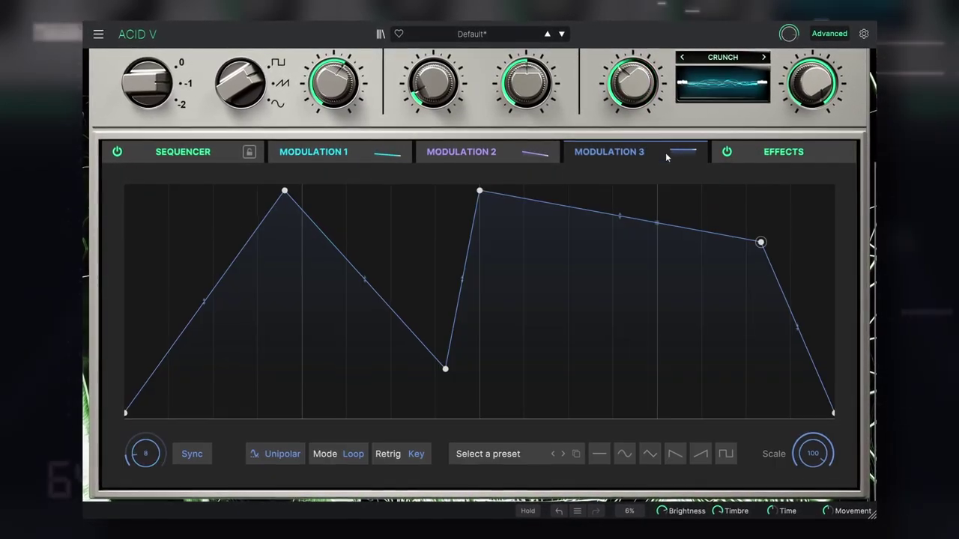